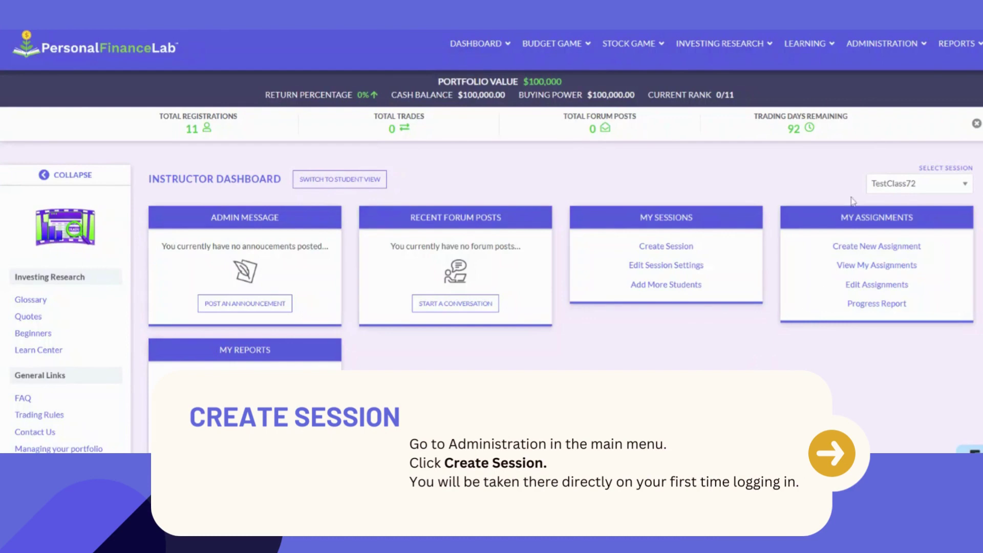
Step: Start a new session via Administration > Create Session
click(877, 45)
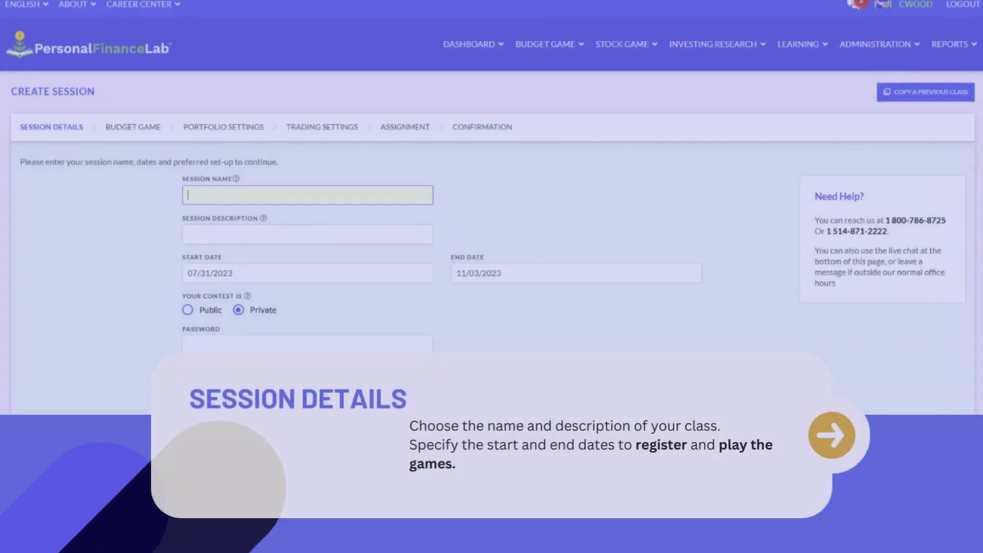
Step: Name the session 'Class Creation Tutorial' with description 'Find out how easy it is to get started!'
text(l)
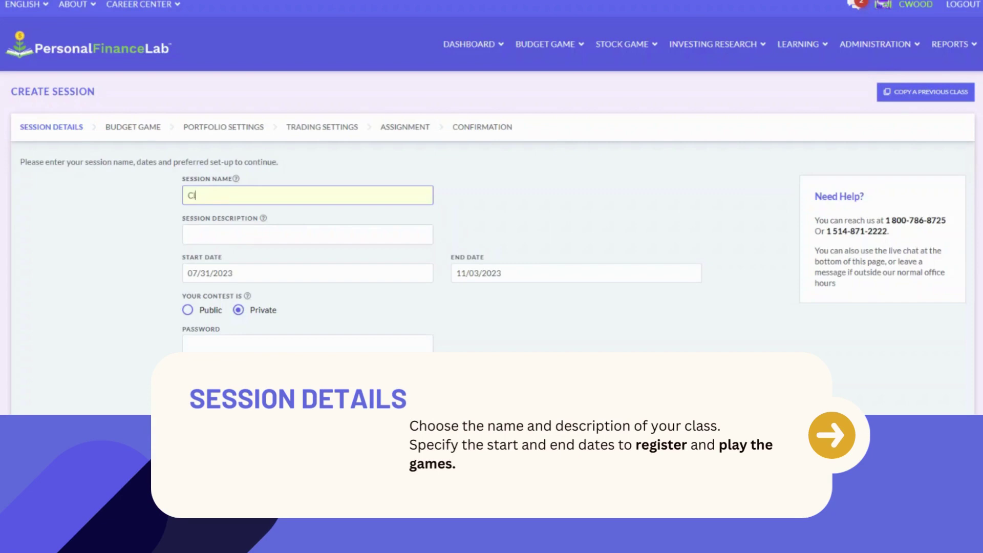
text(ass Creation Tutorial)
key(Tab)
text(Find out how easy it is to get started!)
click(549, 239)
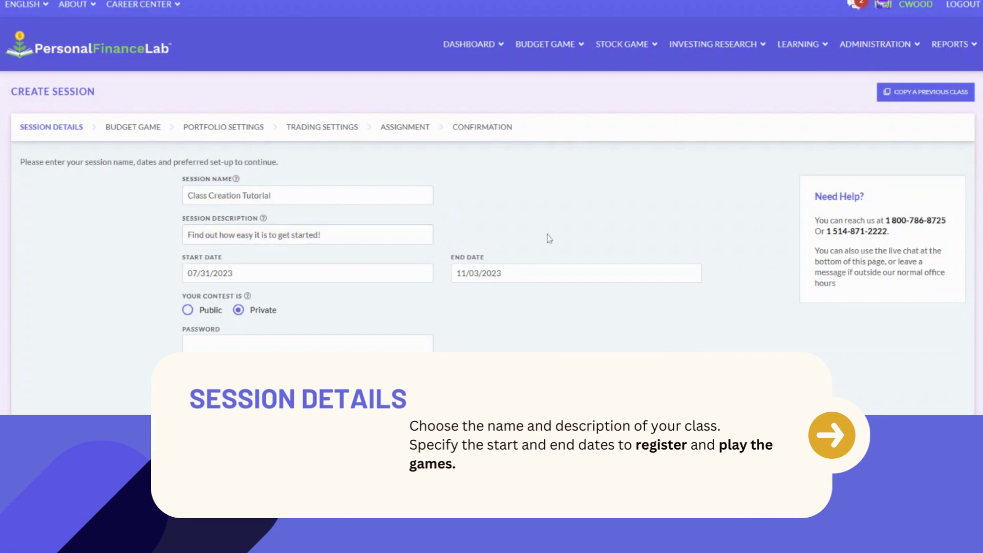
Step: Set the session dates to run from 08/07/2023 to 12/15/2023
click(307, 273)
click(292, 295)
click(207, 334)
click(568, 273)
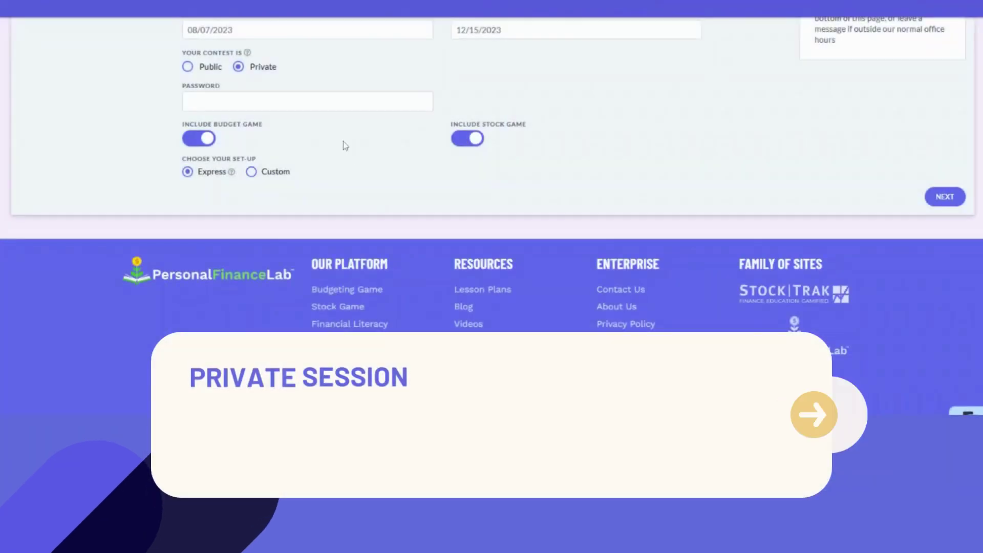
Step: Make the session private and enter a registration password
click(188, 67)
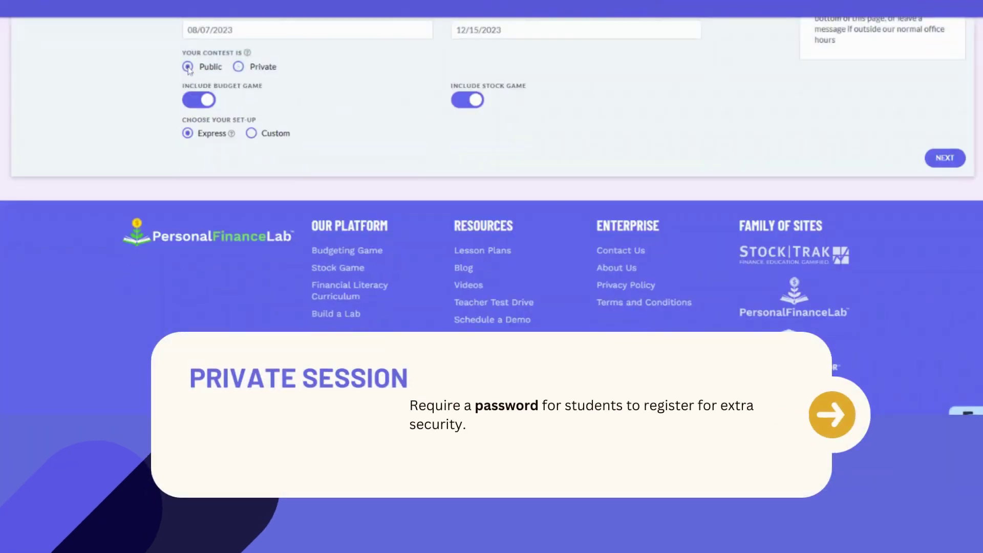
click(238, 67)
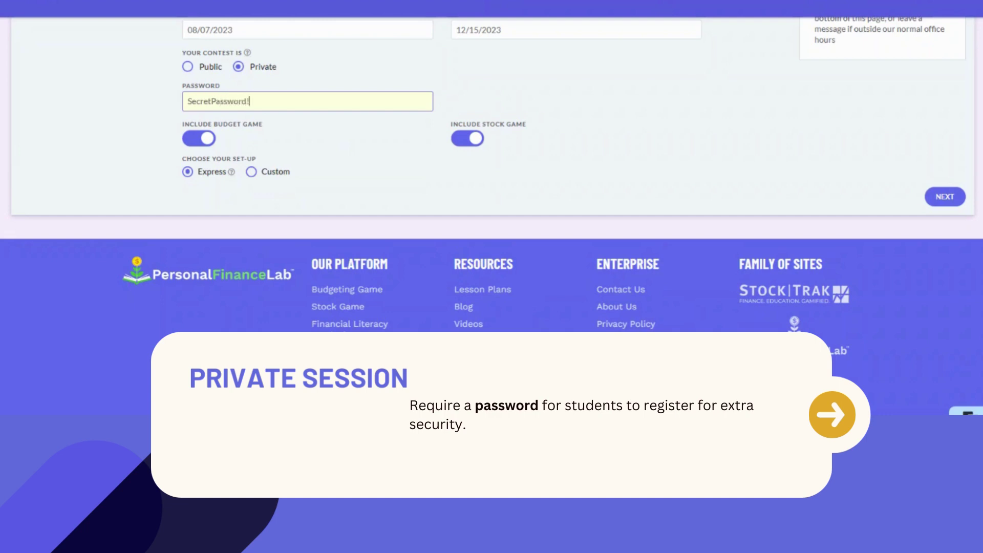
click(417, 71)
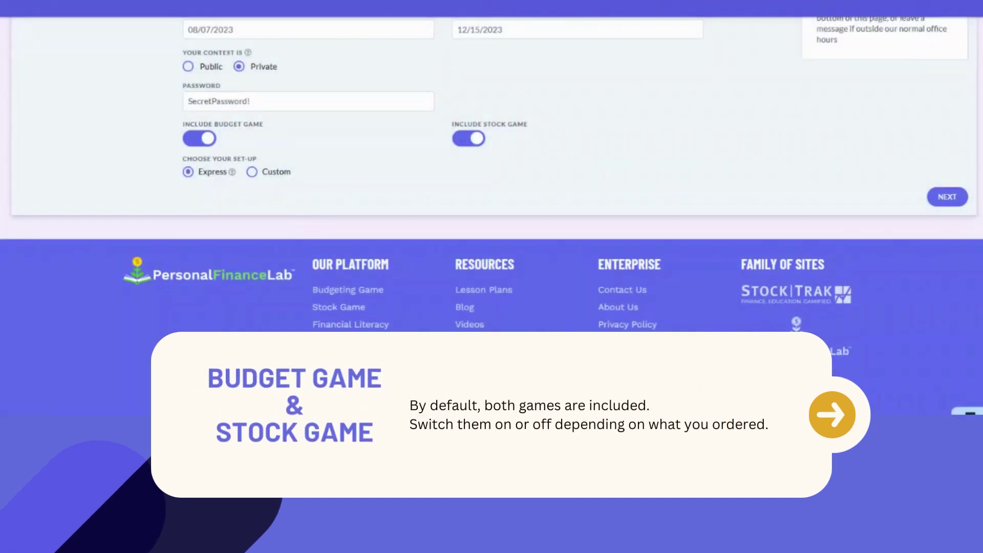
Step: Toggle Include Budget Game and Include Stock Game off and back on, leaving both included
click(205, 140)
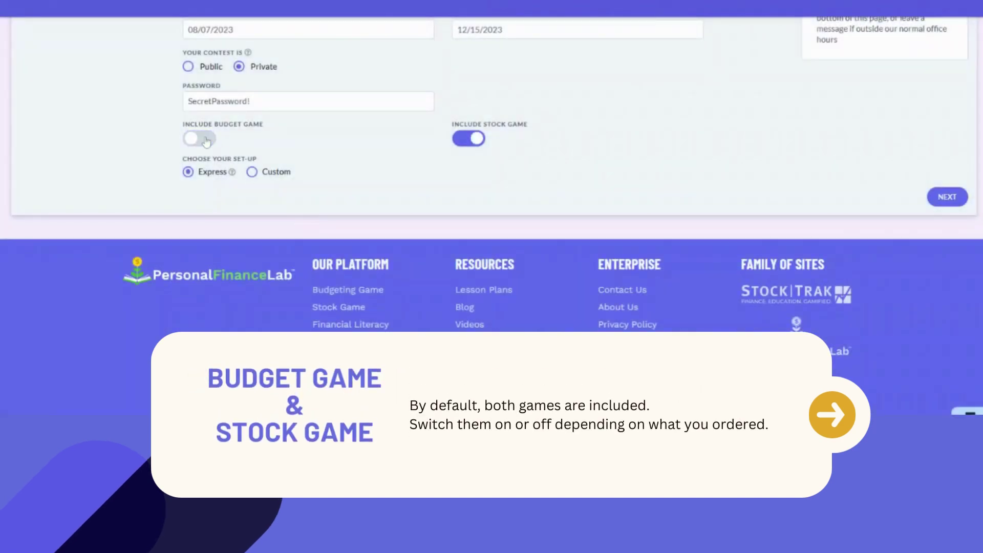
click(205, 140)
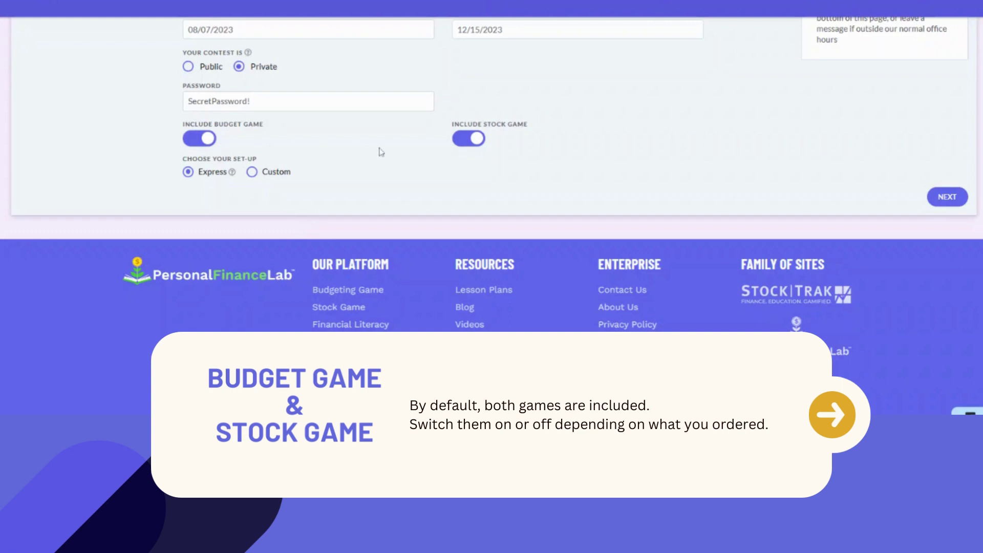
click(478, 142)
click(479, 142)
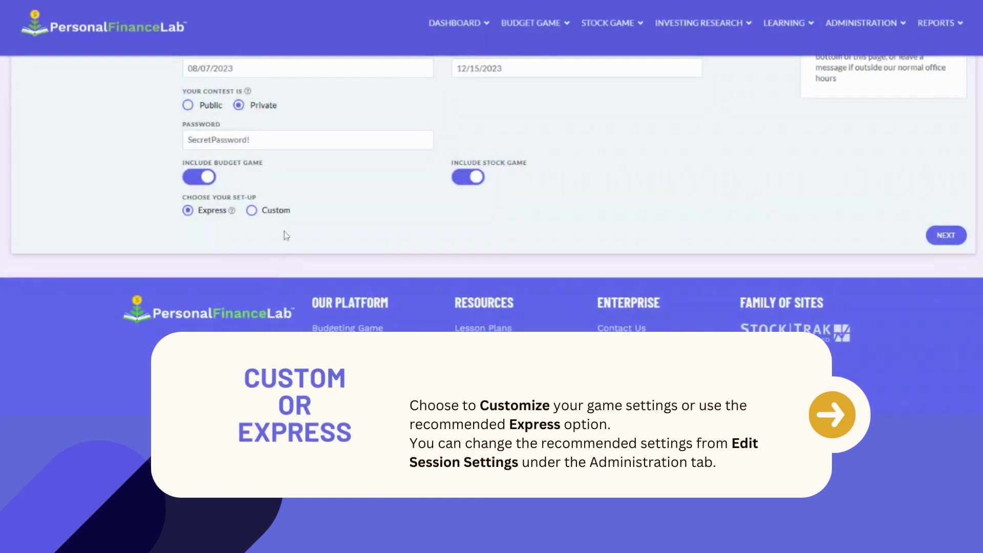
click(253, 212)
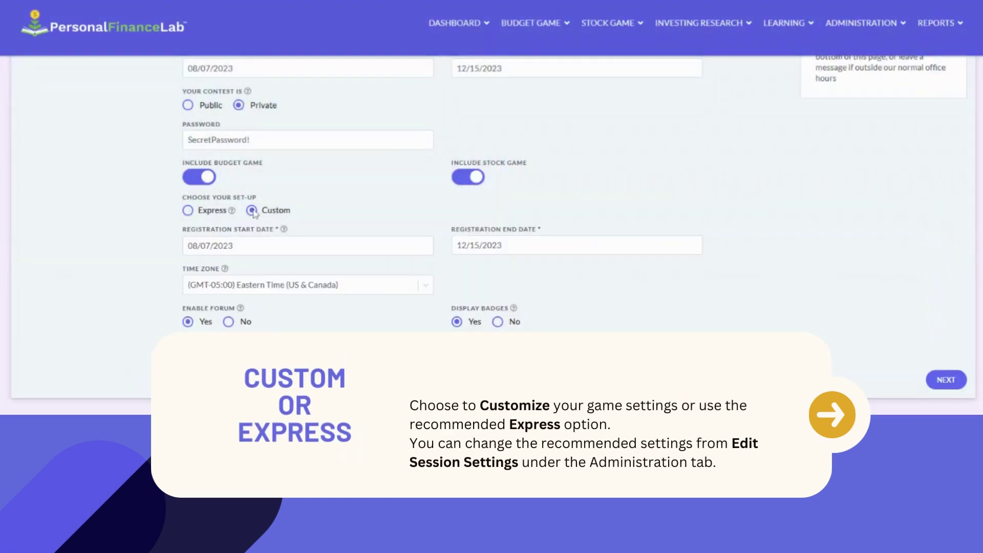
click(188, 211)
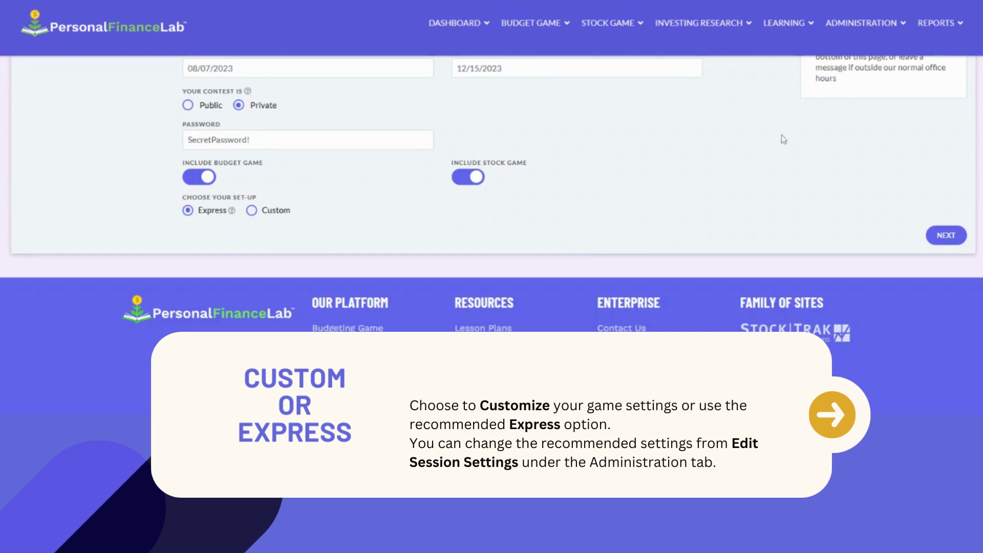
mouse_move(871, 23)
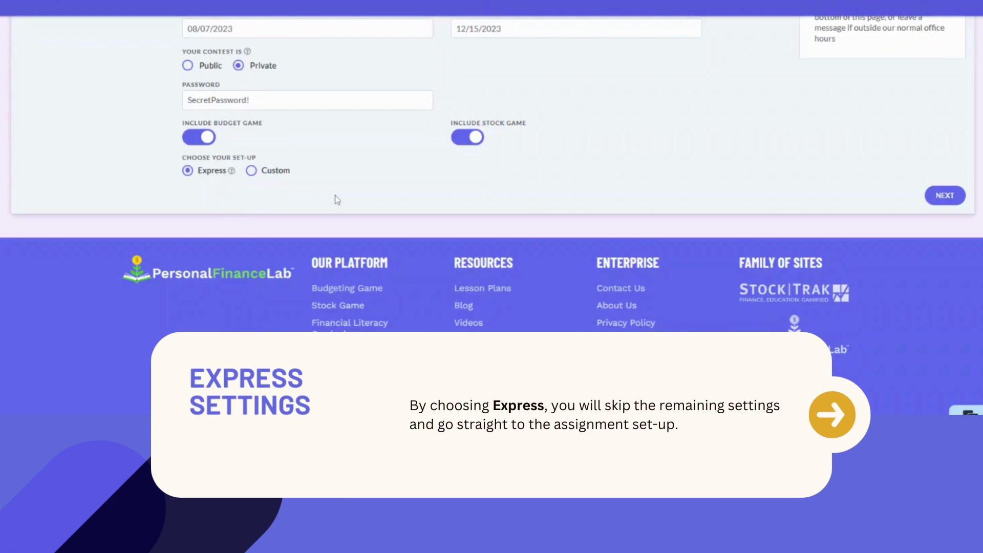
click(943, 196)
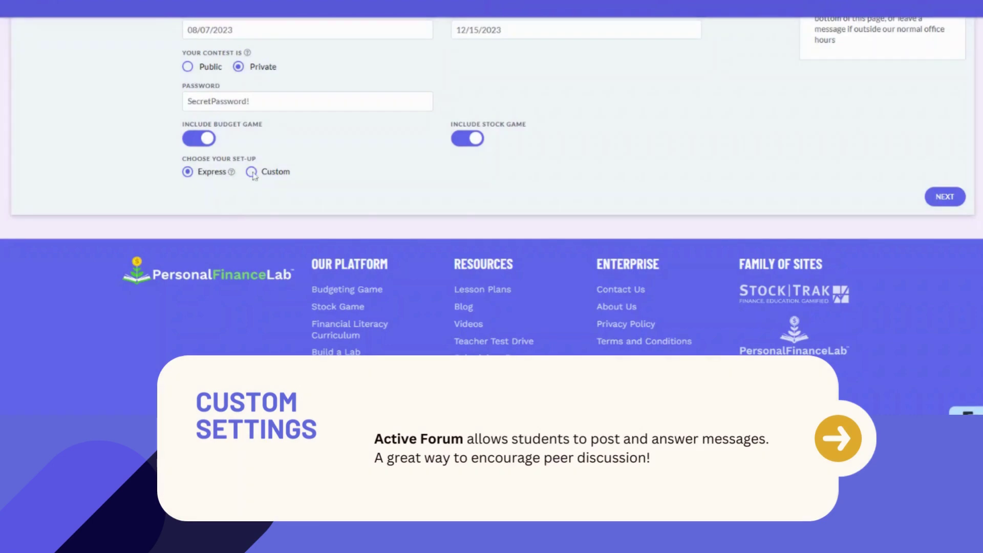
Step: Choose the Custom set-up and enable certifications (Investing101, Financial Literacy)
click(252, 173)
scroll(416, 191, down, 2)
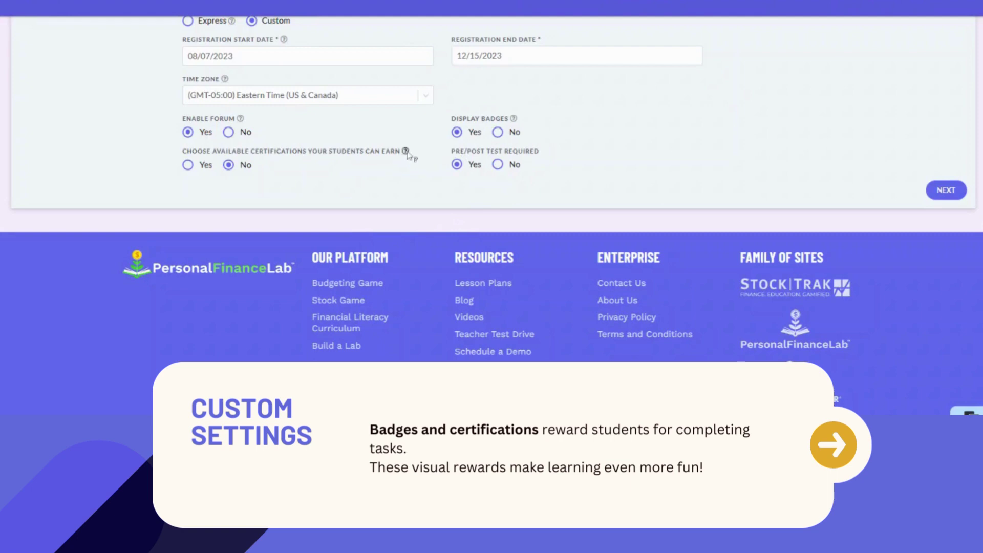
click(189, 166)
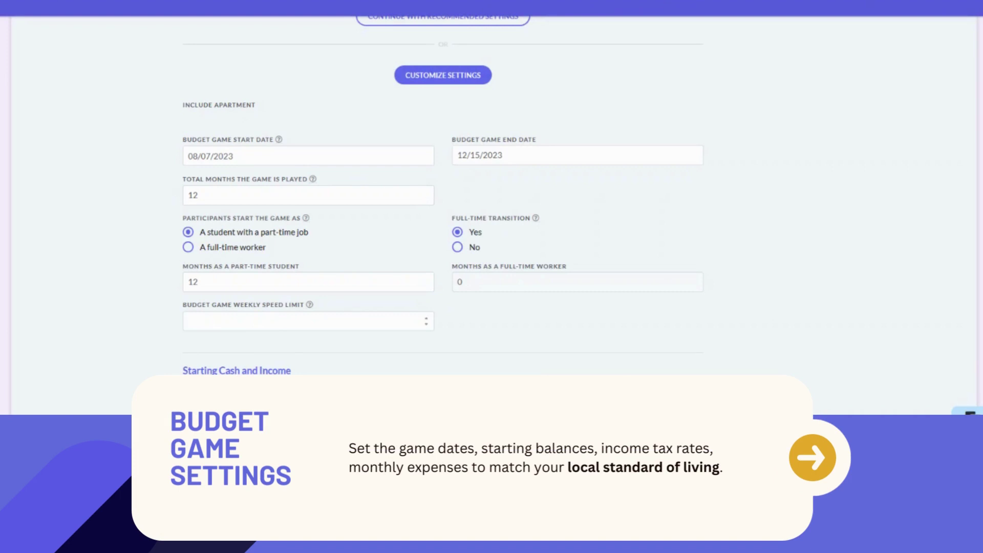
Step: Set the Budget Game part-time student months to 6
drag(199, 281, 169, 284)
text(6)
click(501, 334)
Step: Set the Budget Game weekly speed limit to 2
scroll(504, 333, down, 3)
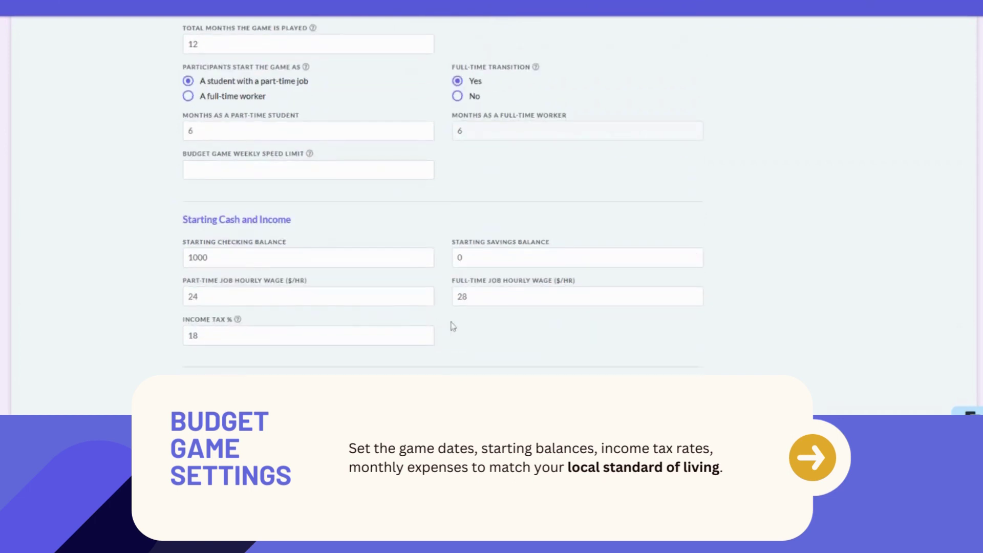
scroll(452, 326, down, 3)
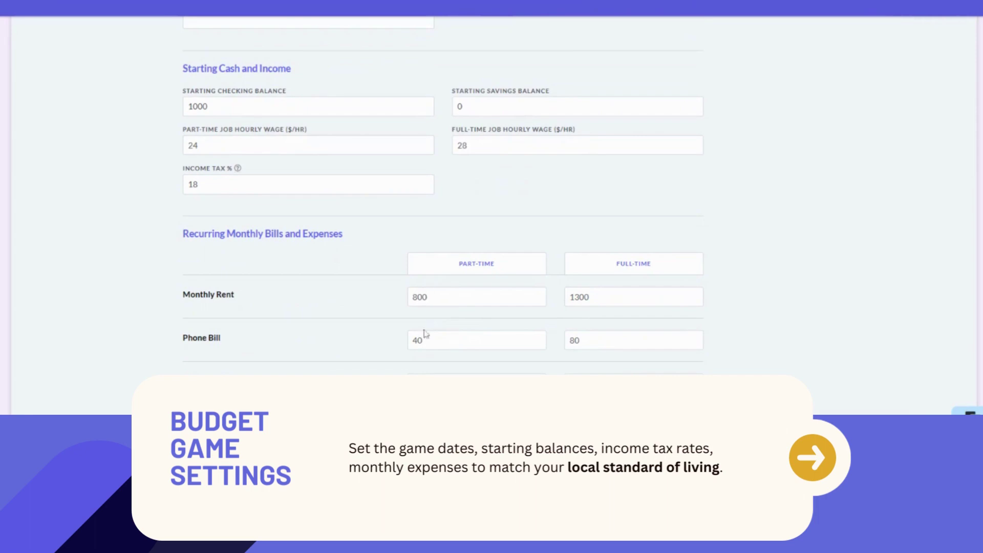
scroll(623, 241, down, 4)
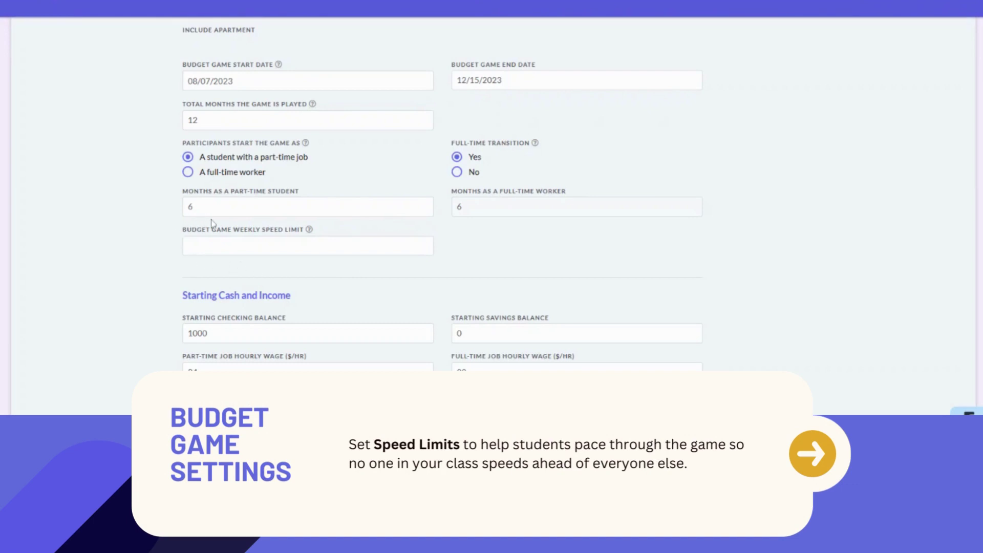
click(215, 243)
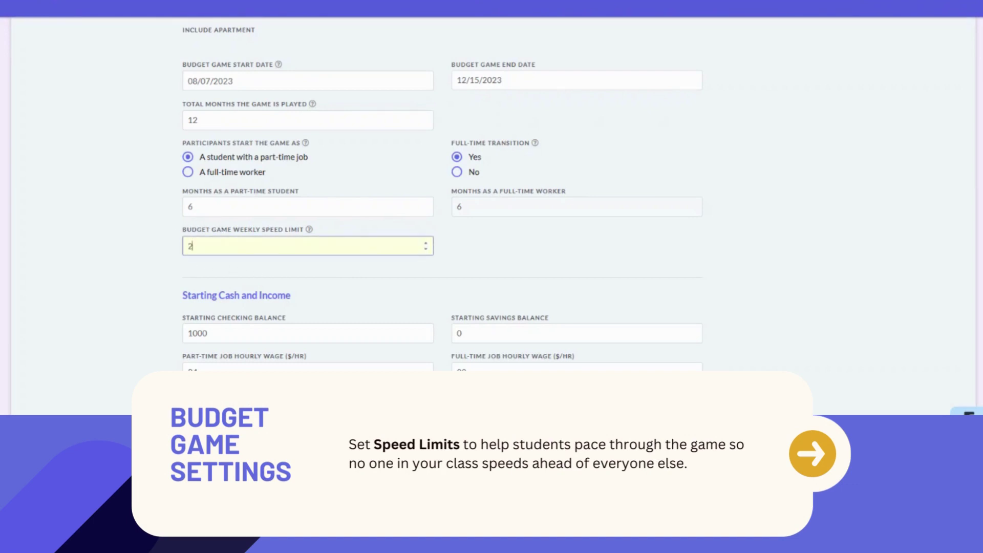
click(485, 255)
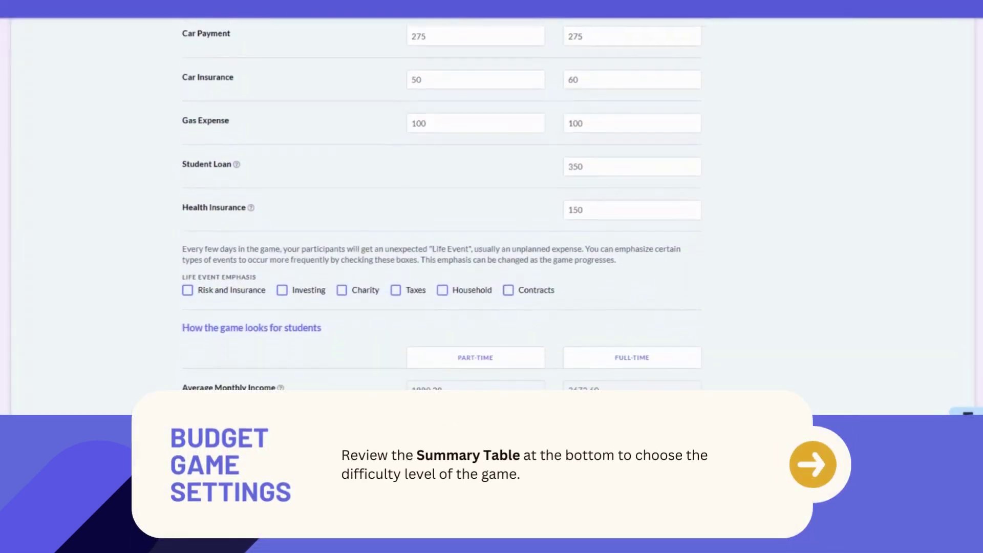
Step: Scroll through the Budget Game and Portfolio settings, keeping the Stock Game enabled
scroll(491, 205, down, 4)
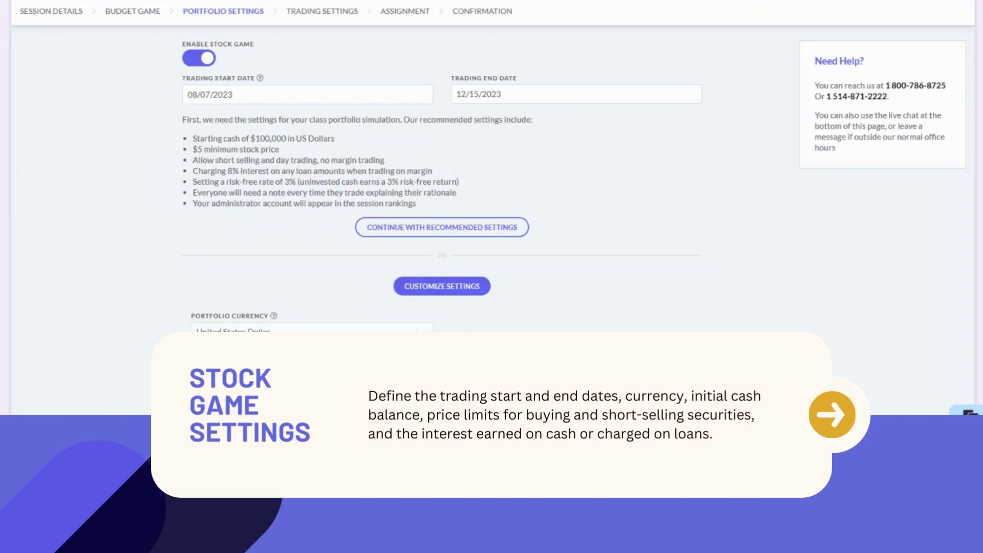
scroll(493, 166, down, 4)
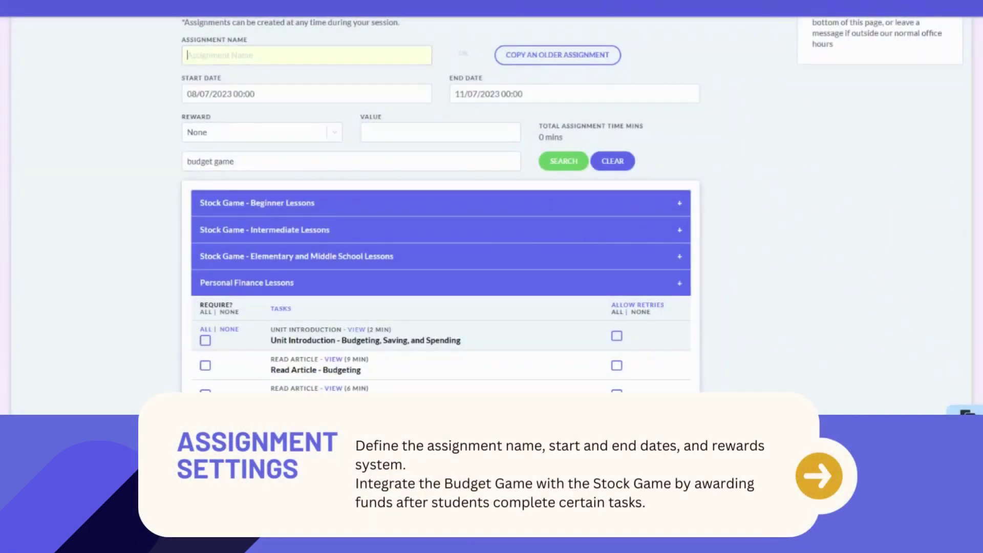
Step: Name the assignment 'Budget Game Complete 3 Months' and search tasks for 'budget game'
text(Budget Game Complete 3 Months)
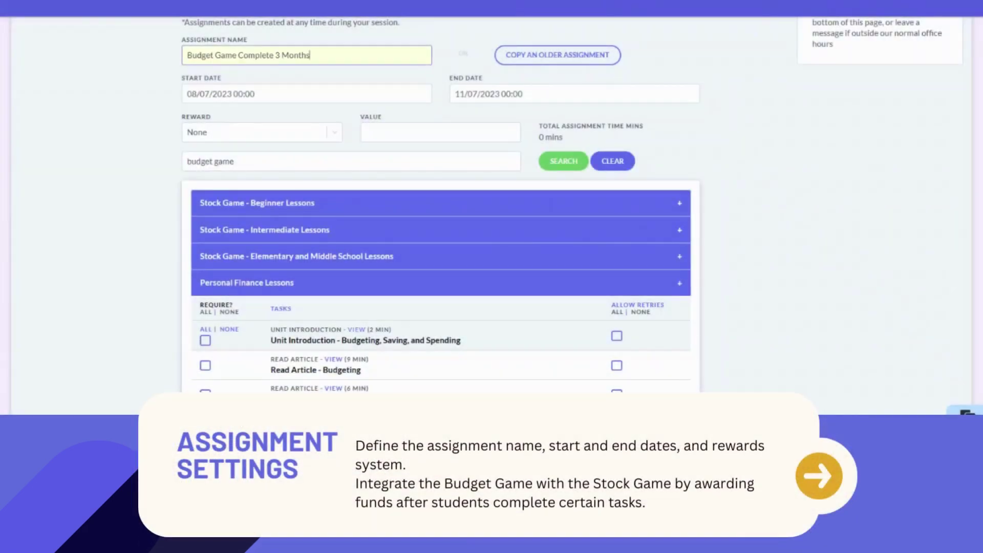
click(143, 100)
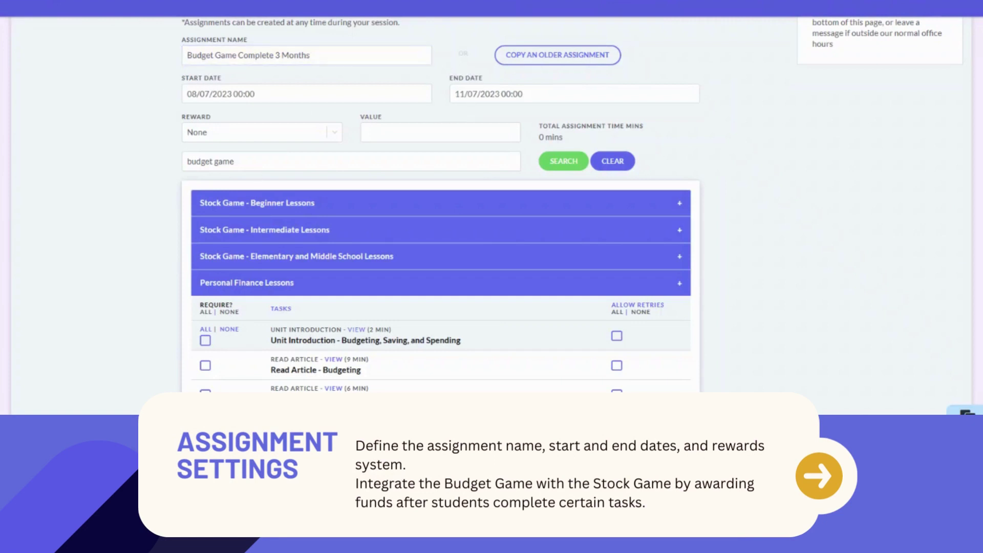
click(187, 161)
key(ctrl+a)
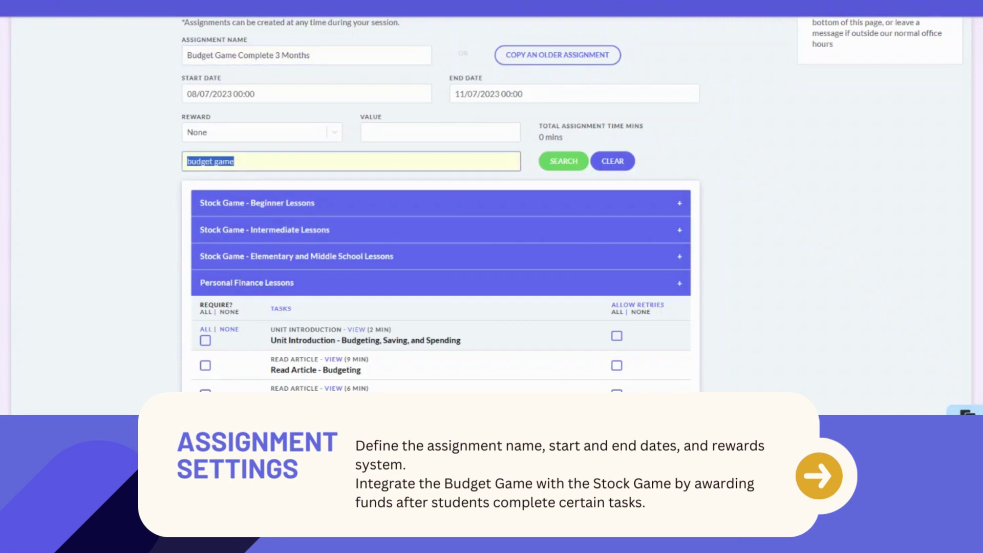
click(560, 161)
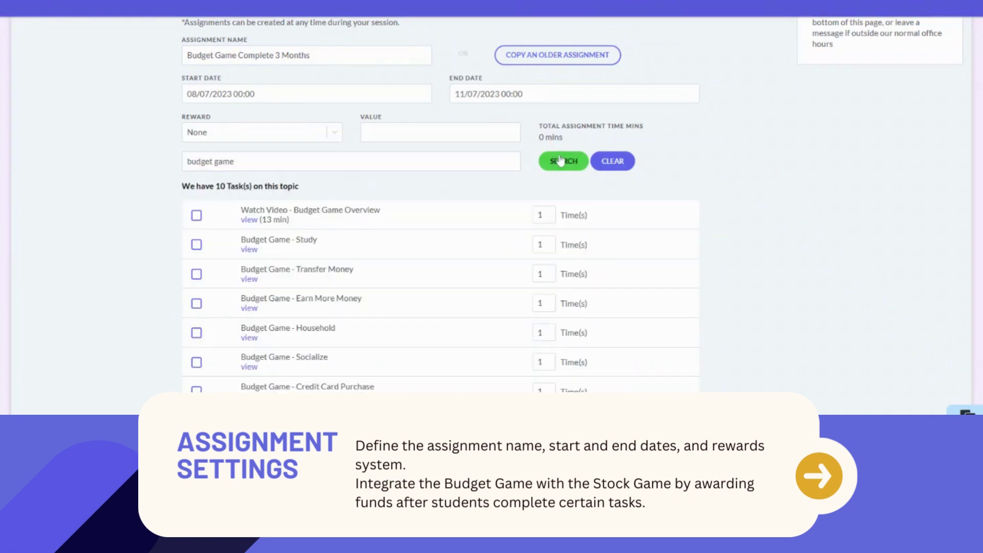
Step: Require the Complete a Full Month task 3 times
scroll(531, 263, down, 2)
click(196, 375)
click(532, 376)
text(3)
click(812, 330)
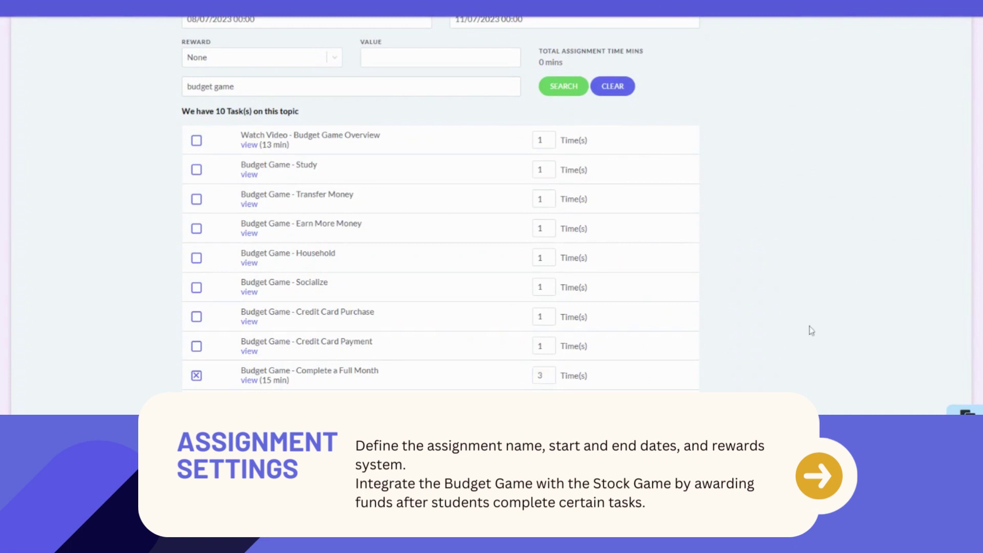
Step: Set the reward to Stock Game with value 1000, then clear the task search
scroll(811, 330, up, 2)
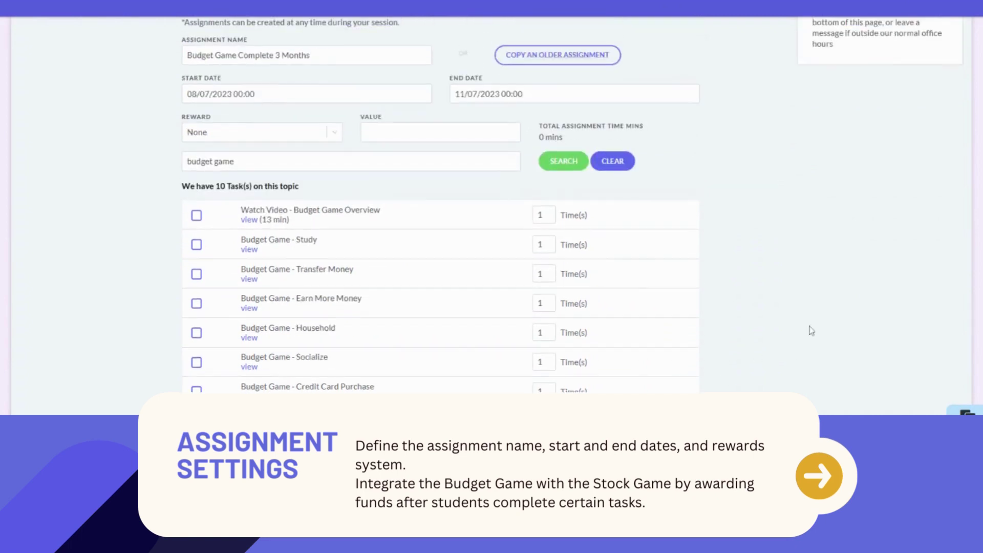
click(334, 137)
key(Down)
key(Return)
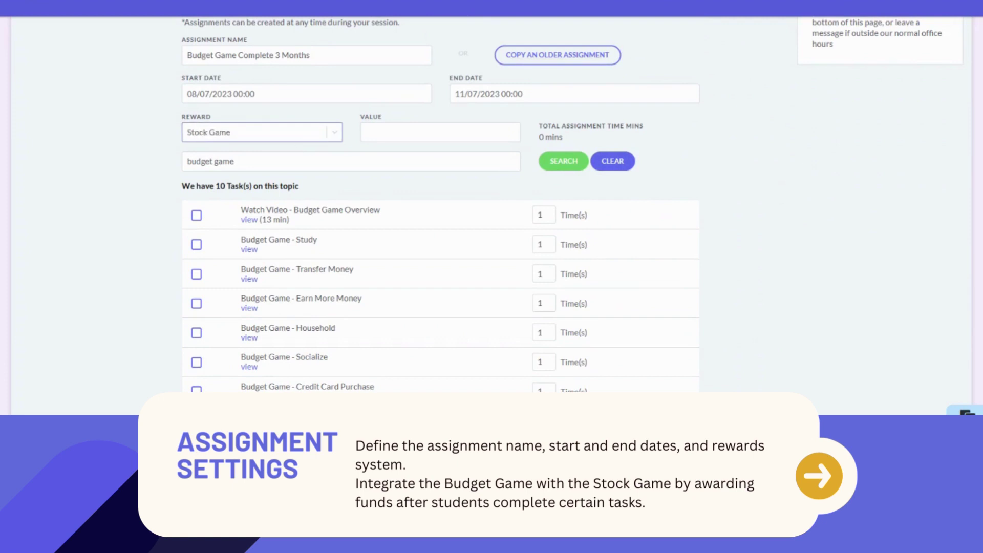
click(440, 132)
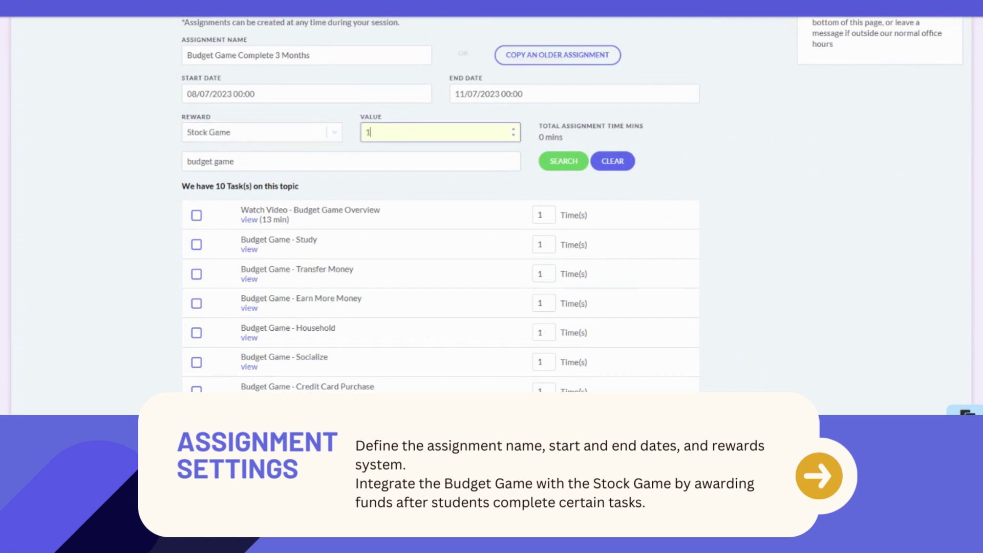
click(746, 116)
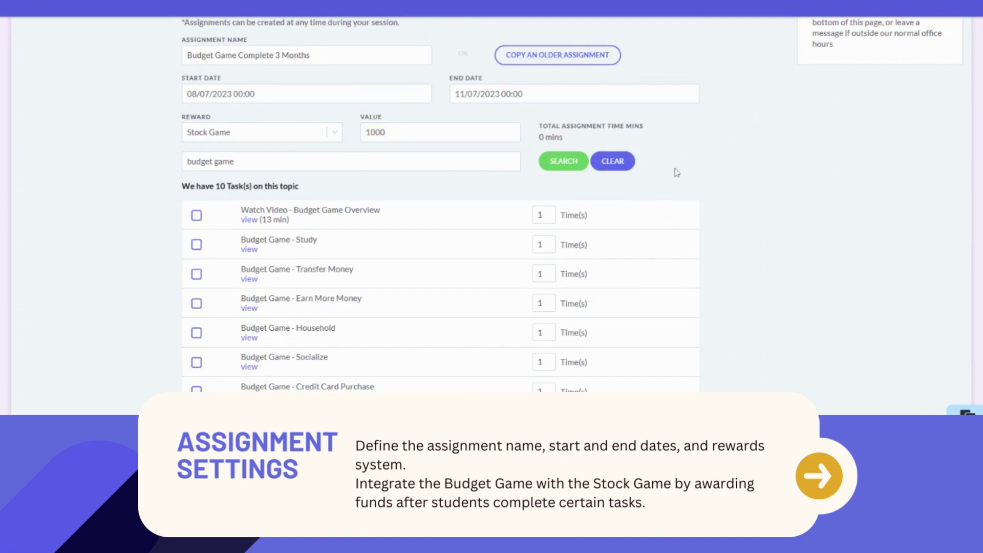
click(613, 163)
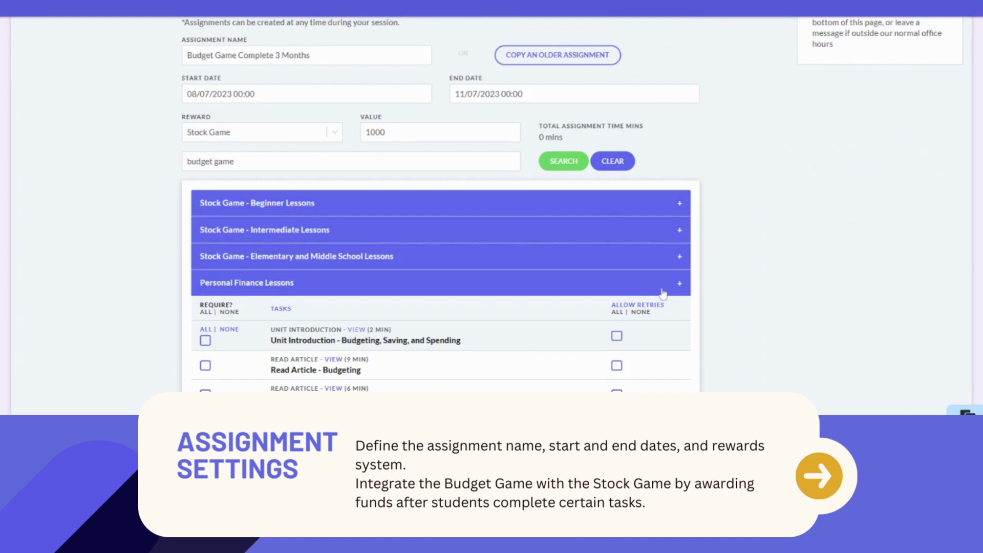
click(679, 287)
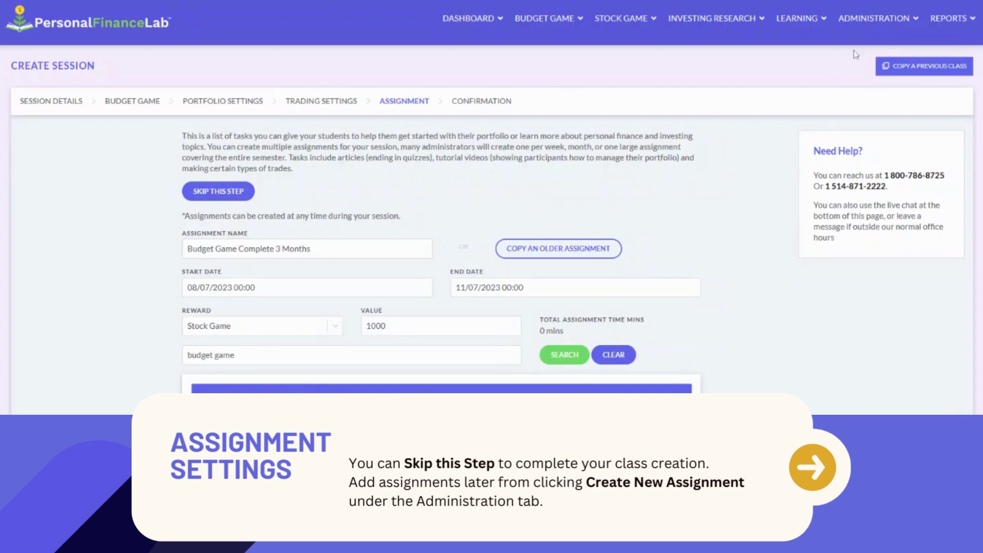
Step: Create the session and scroll the confirmation page to the participant registration links
click(879, 18)
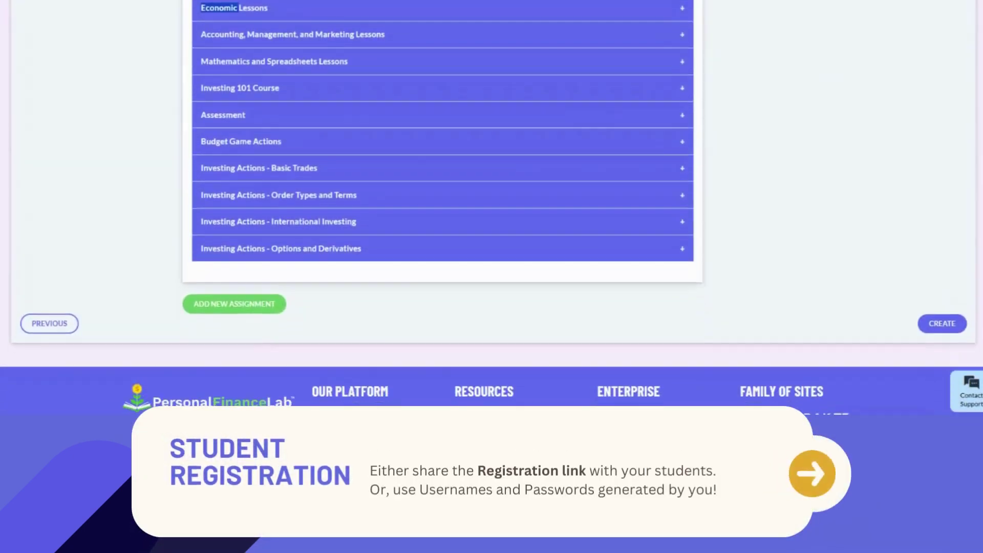
click(943, 324)
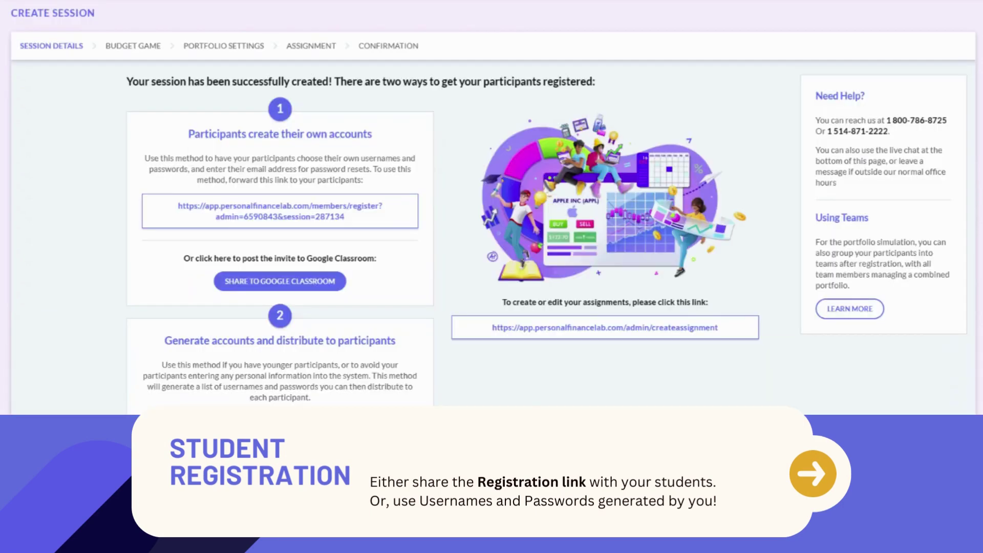
scroll(563, 226, down, 2)
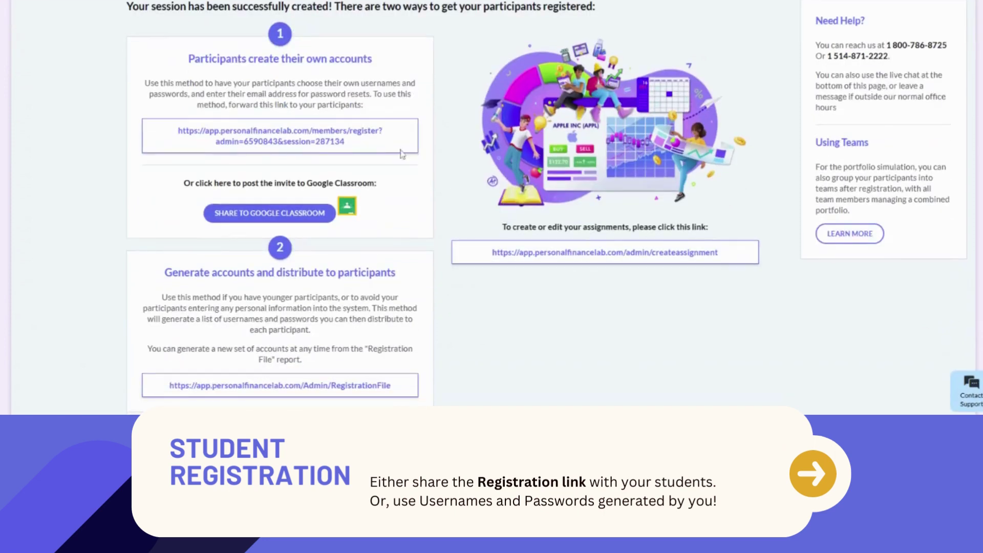